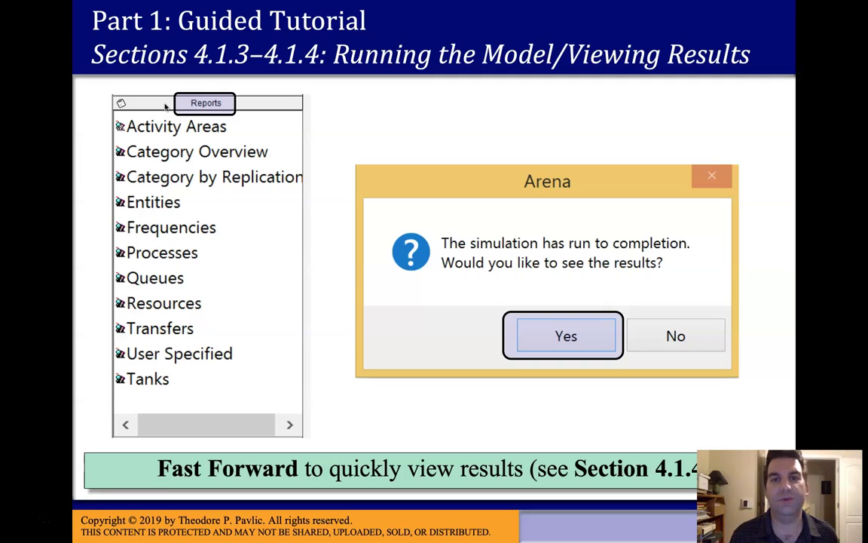
Switch from the lecture slides to the Arena window with the Lab5-Model_04-01 model.
key("super+Tab")
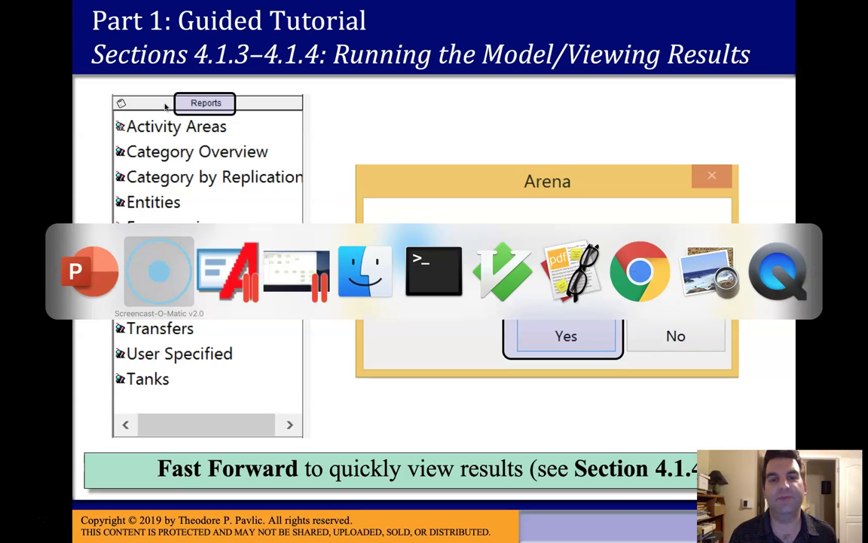
key("super+Tab")
key("super+Tab")
key("super+Tab")
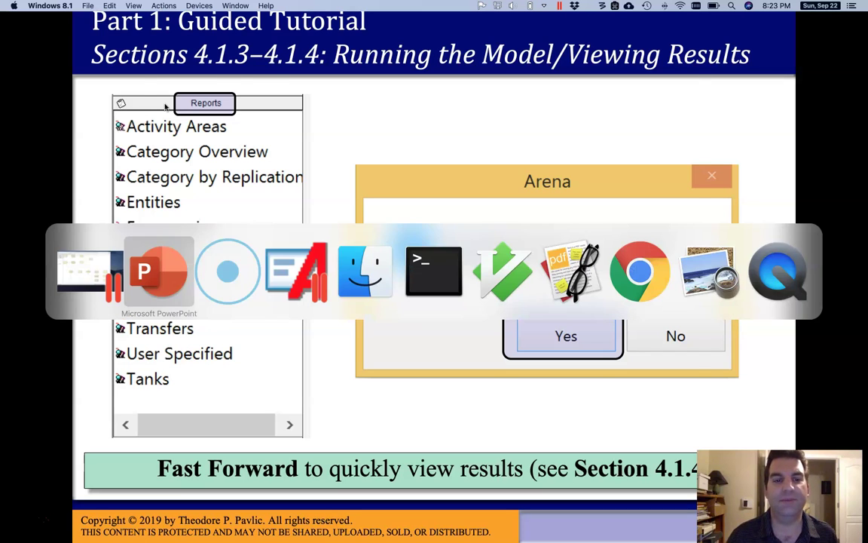
key("super+Tab")
key("super+Tab")
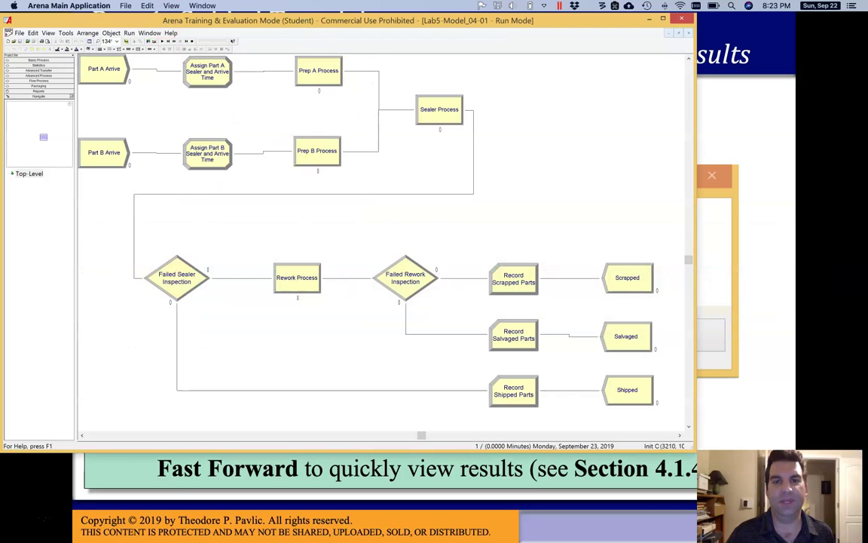
left_click(548, 107)
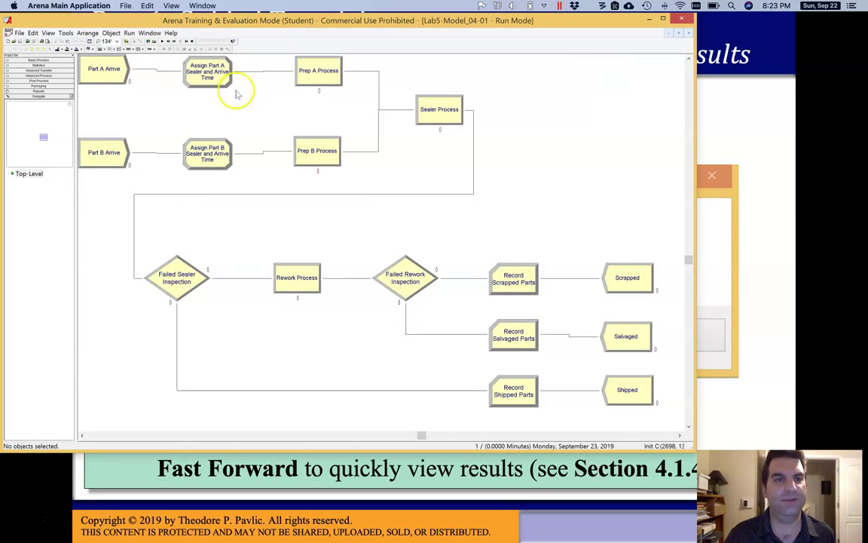
Review the project parameters in the run setup and set the number of replications to 2.
left_click(128, 34)
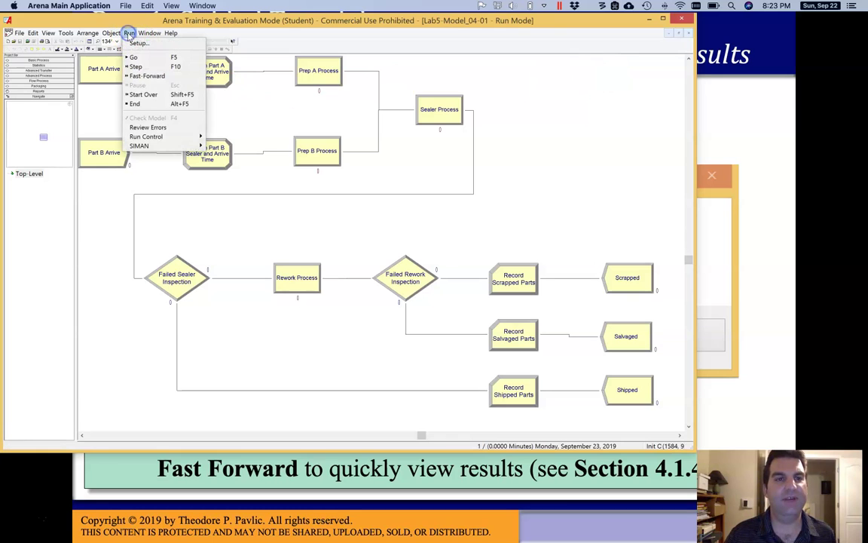
left_click(138, 43)
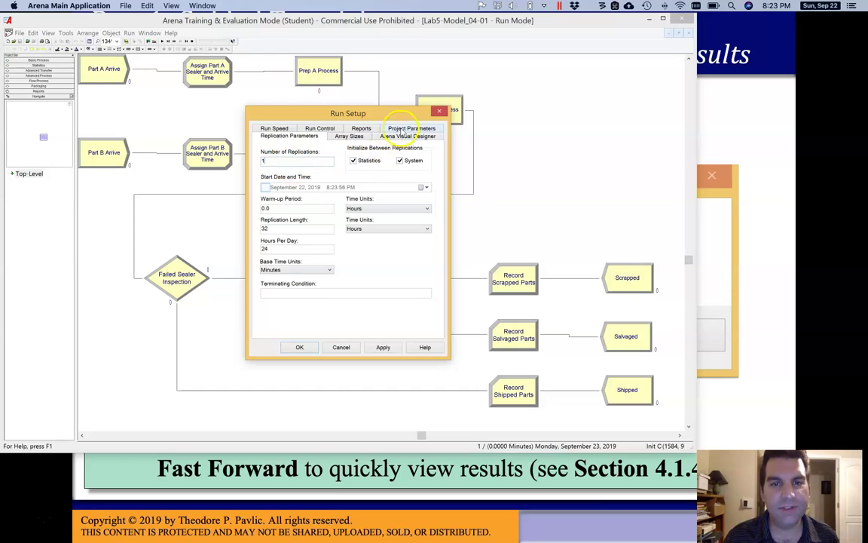
left_click(405, 128)
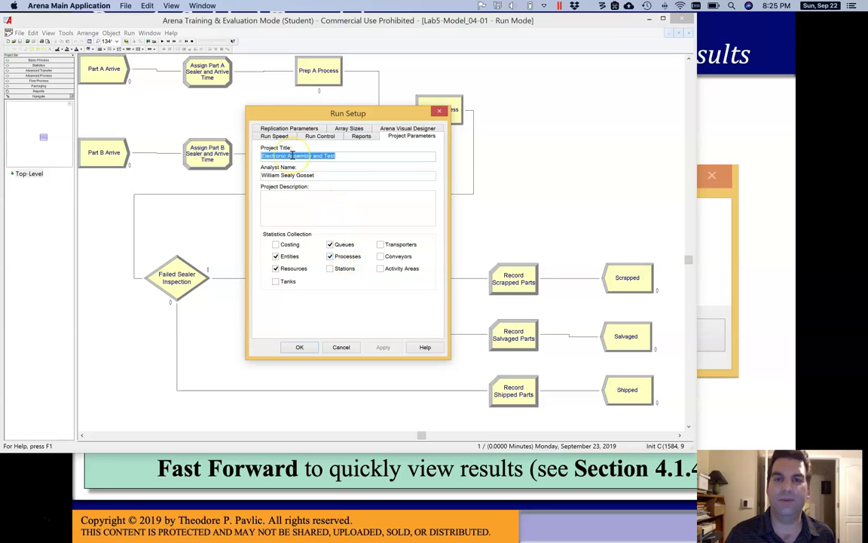
left_click(296, 128)
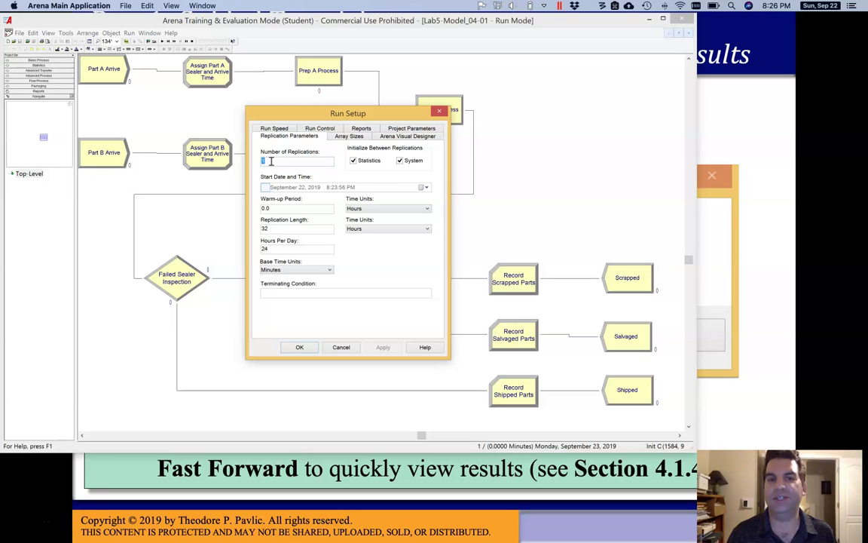
type("2")
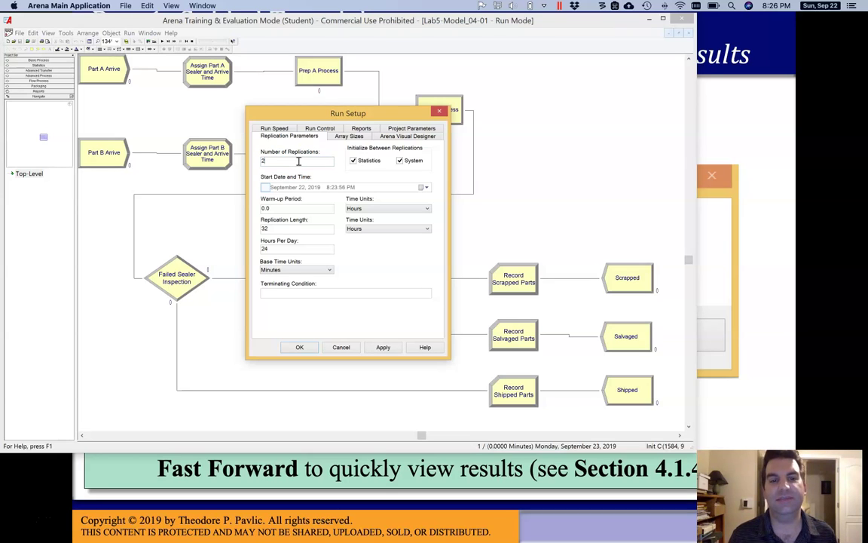
left_click(265, 228)
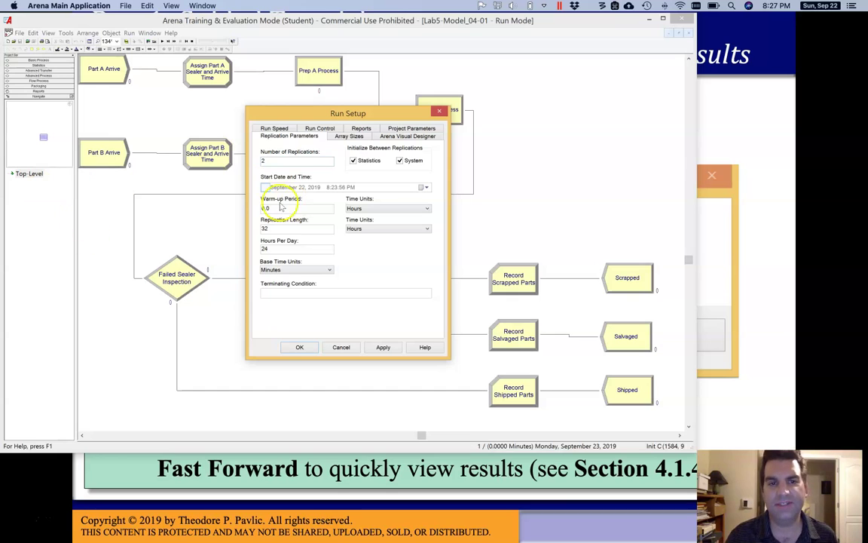
left_click(300, 347)
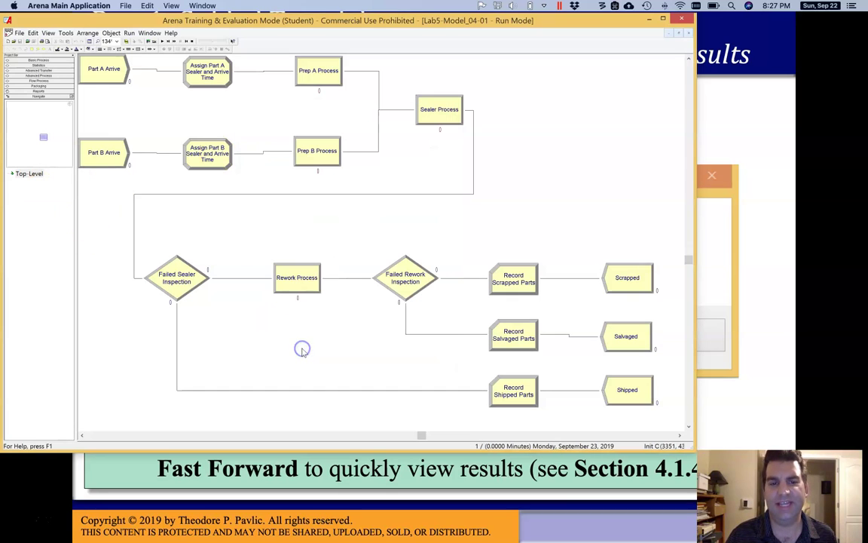
Run the model with animation and adjust the animation speed factor up and down during the run.
left_click(164, 43)
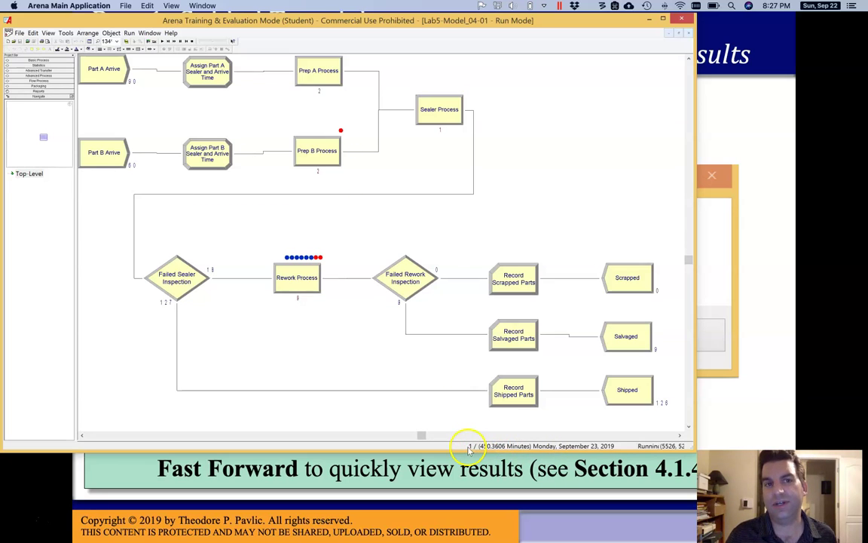
left_click(214, 44)
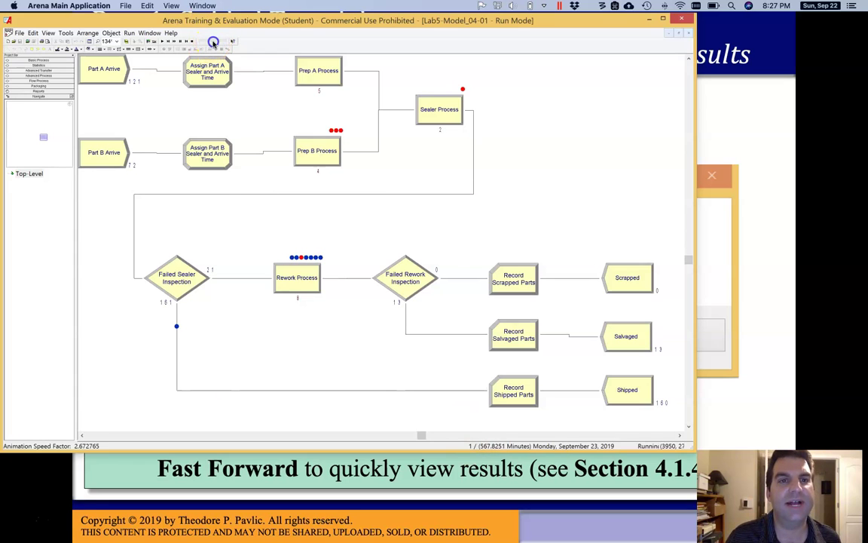
left_click(205, 43)
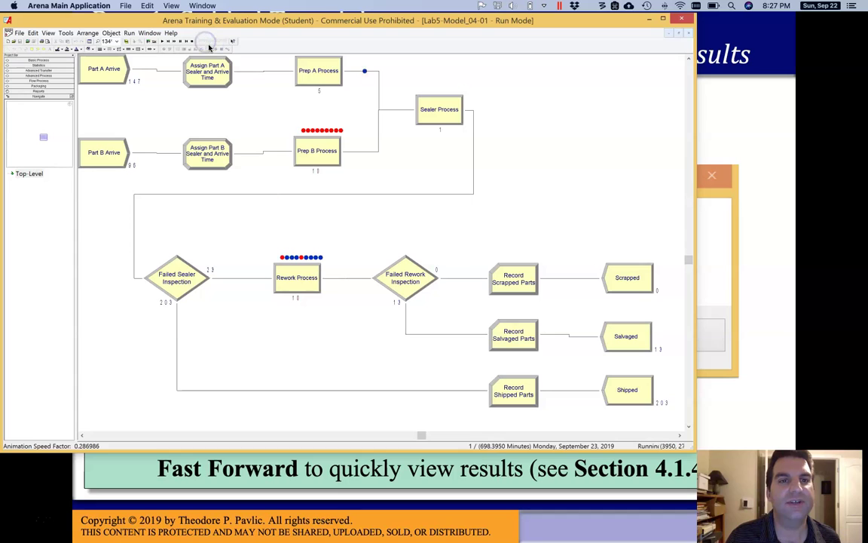
left_click(213, 43)
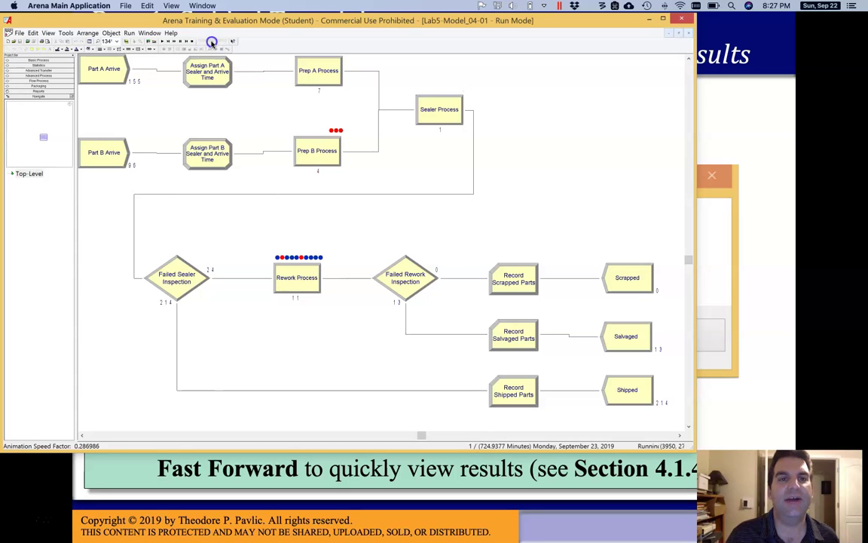
Fast-forward both replications to the end without viewing the results, and reset the simulation to its start.
left_click(175, 44)
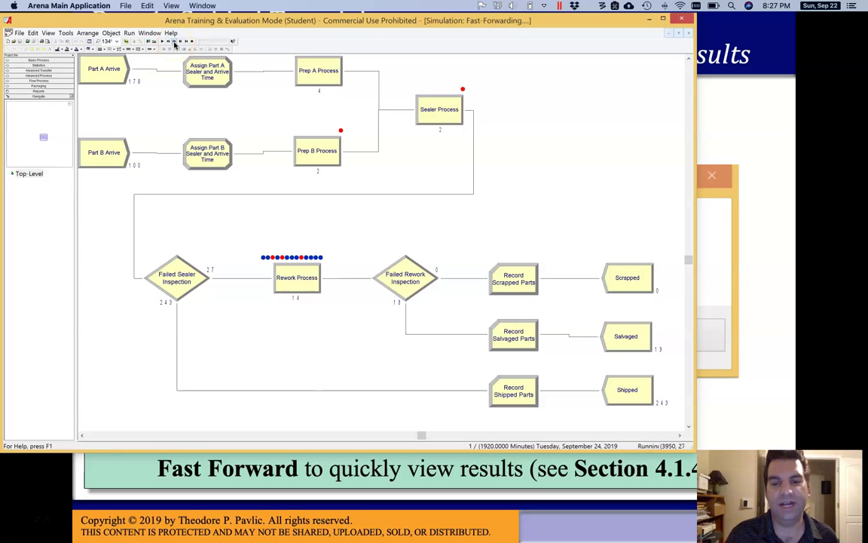
left_click(478, 392)
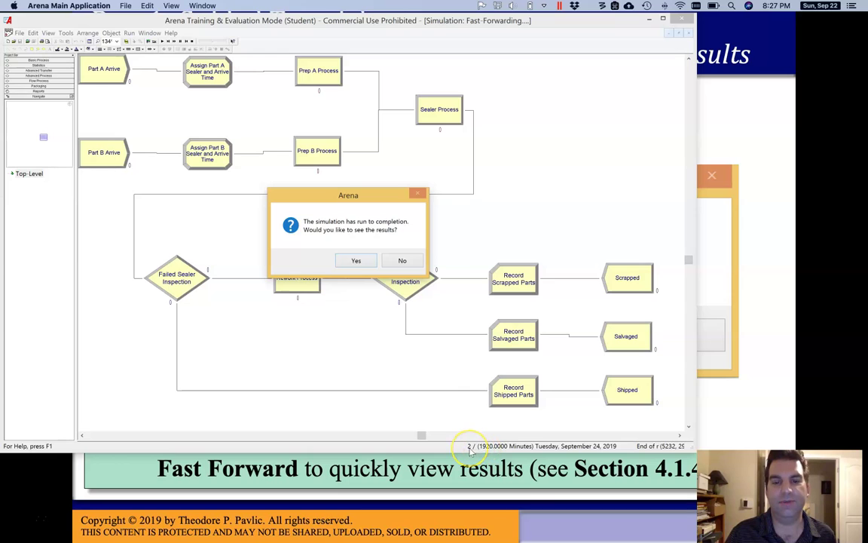
left_click(402, 260)
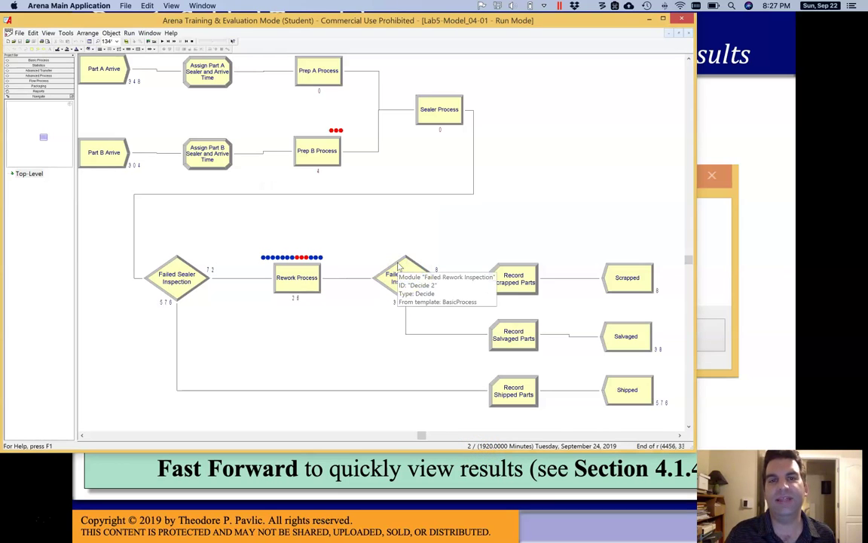
left_click(181, 40)
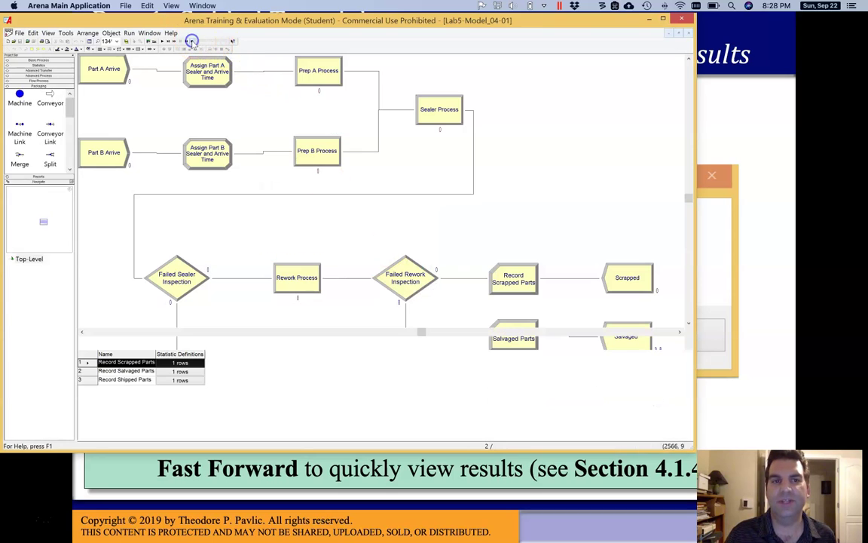
left_click(186, 43)
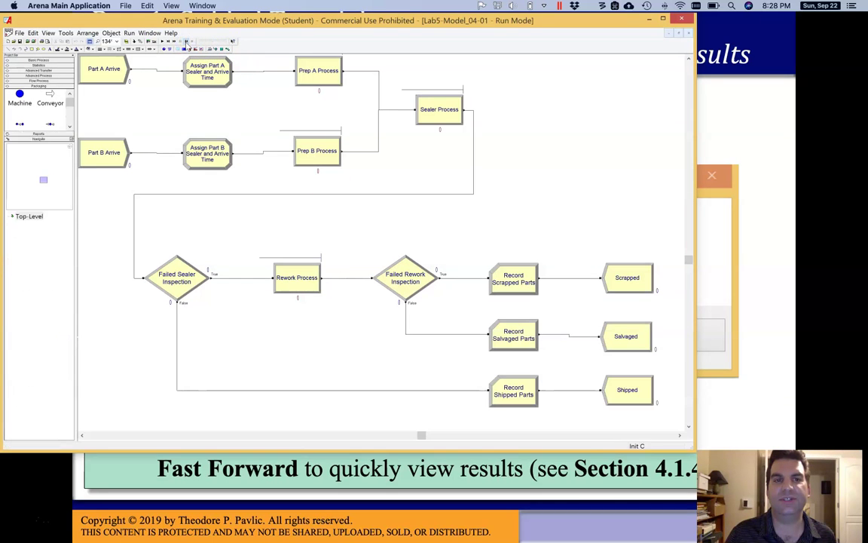
Enable Batch Run (No Animation) in the run control options and run the model.
left_click(128, 33)
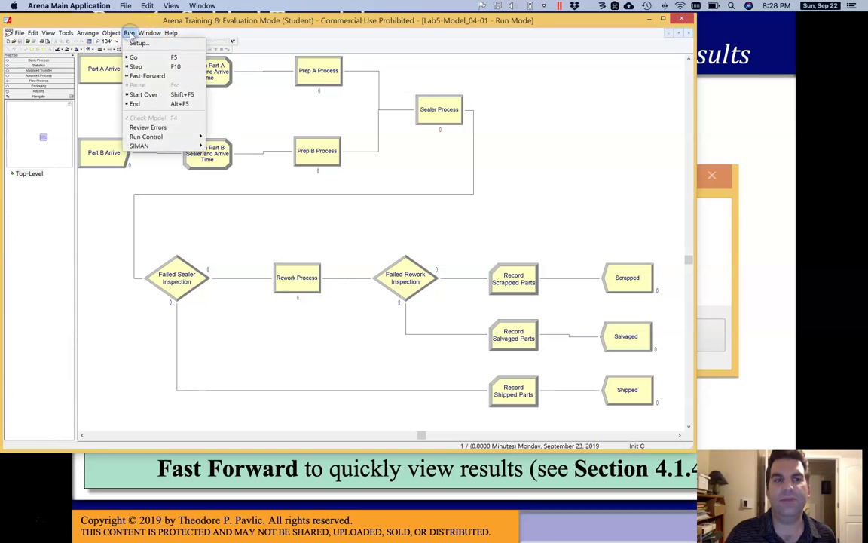
mouse_move(154, 142)
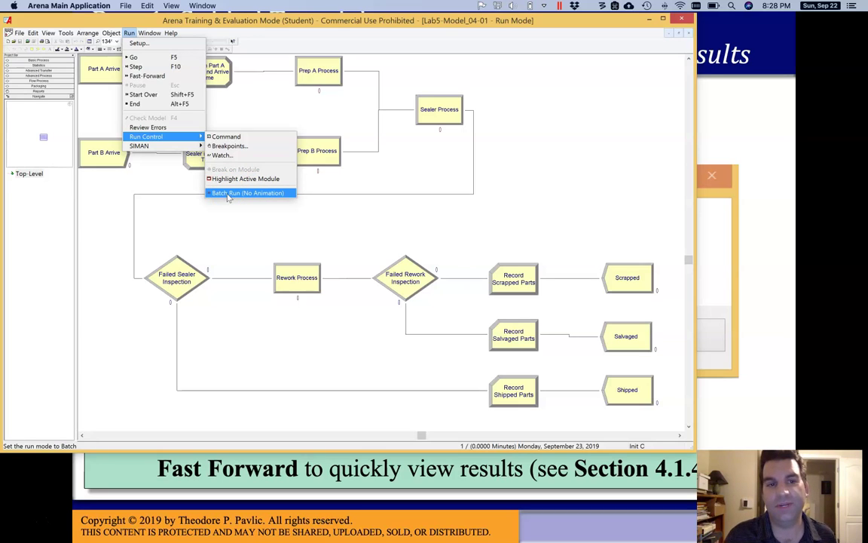
left_click(209, 194)
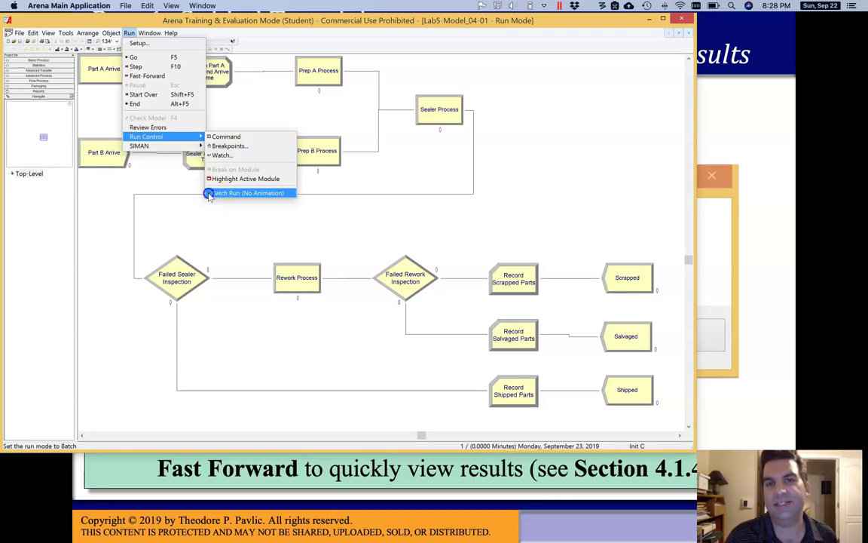
left_click(130, 33)
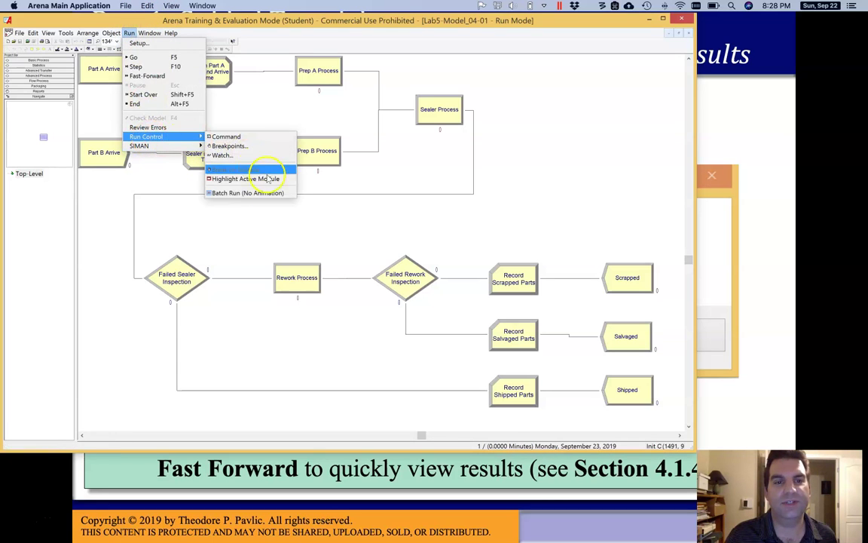
left_click(385, 25)
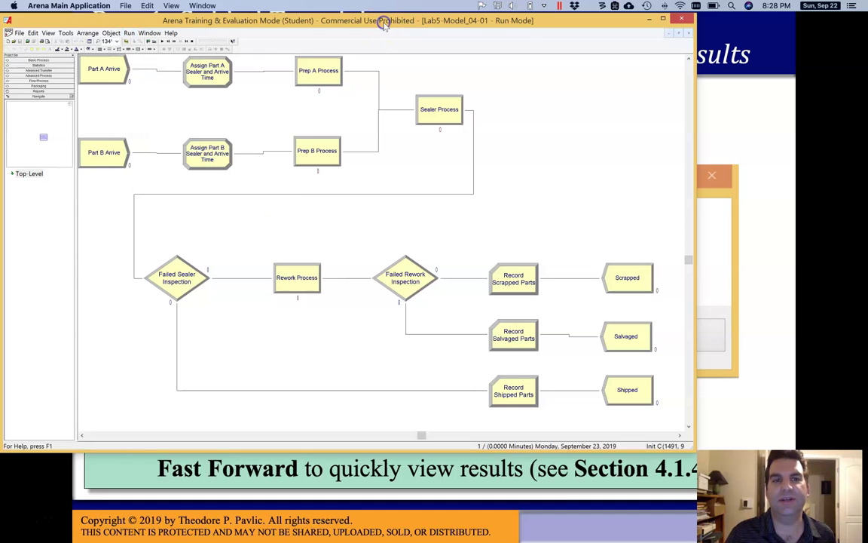
left_click(162, 42)
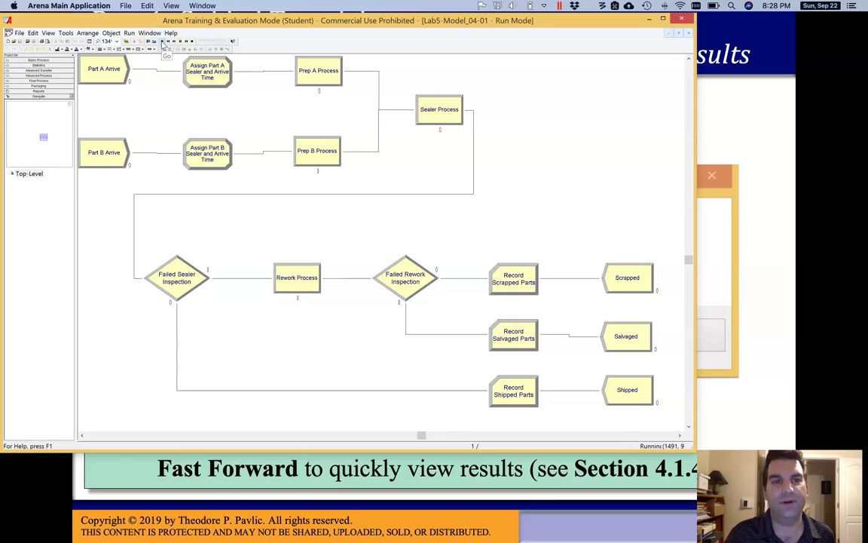
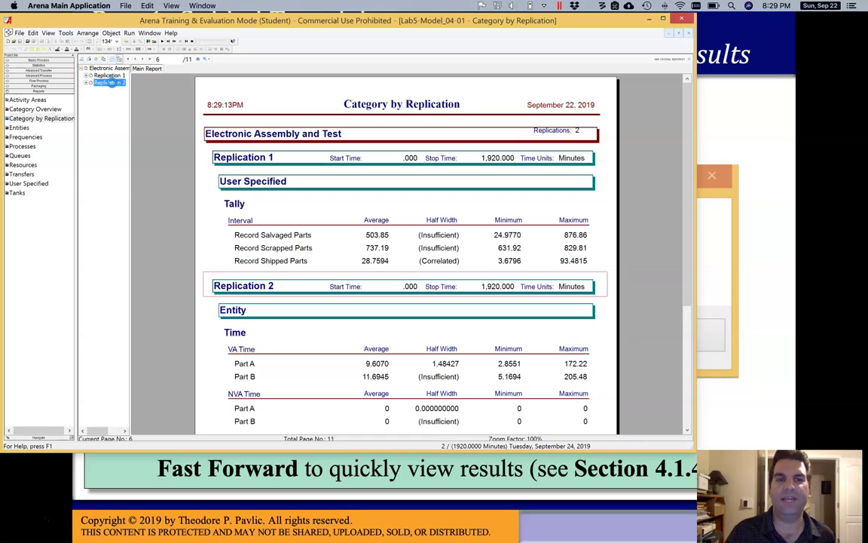
Examine the Entity section of Replication 1 in the Category by Replication report, down to the Number Out values.
left_click(110, 75)
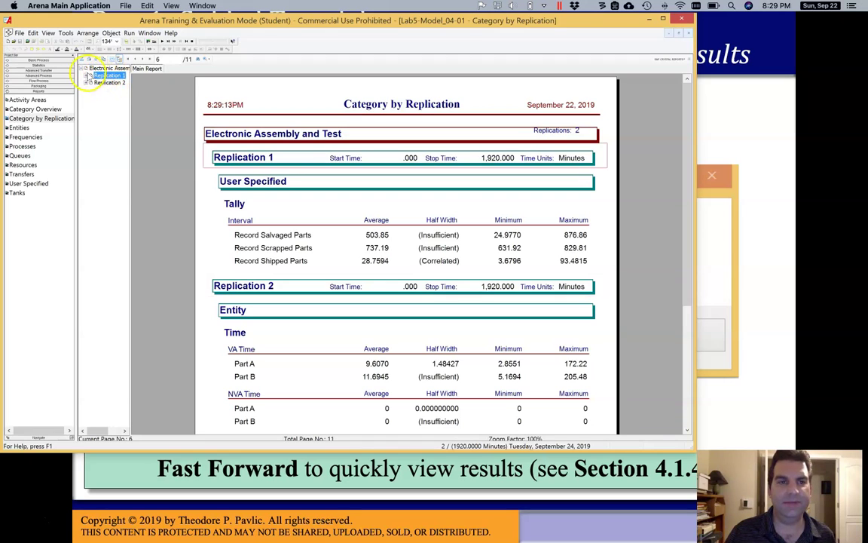
left_click(87, 76)
left_click(104, 82)
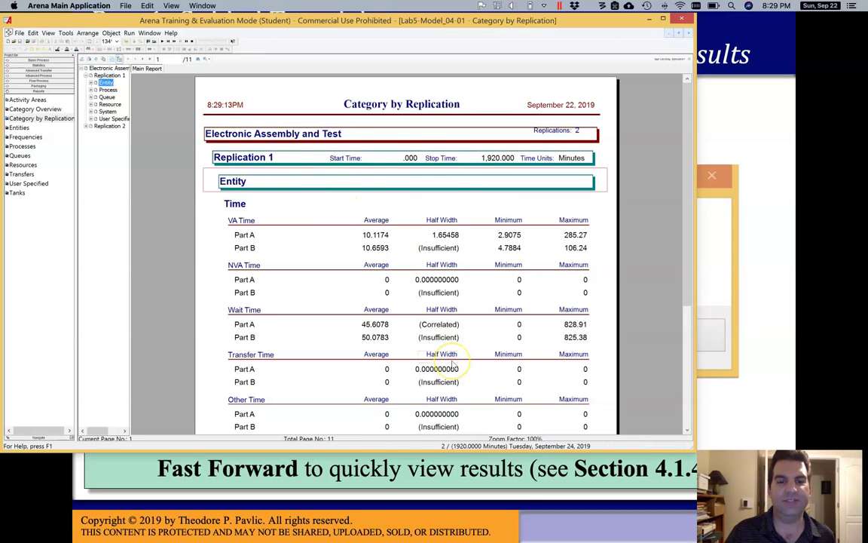
left_click_drag(686, 286, 688, 417)
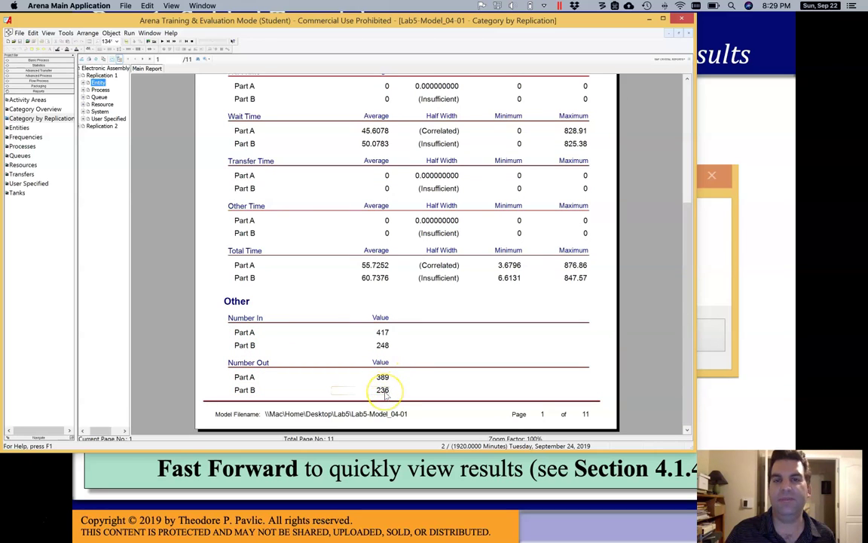
Examine the Entity section of Replication 2 in the same report, continuing onto page 7.
left_click(82, 126)
left_click(98, 135)
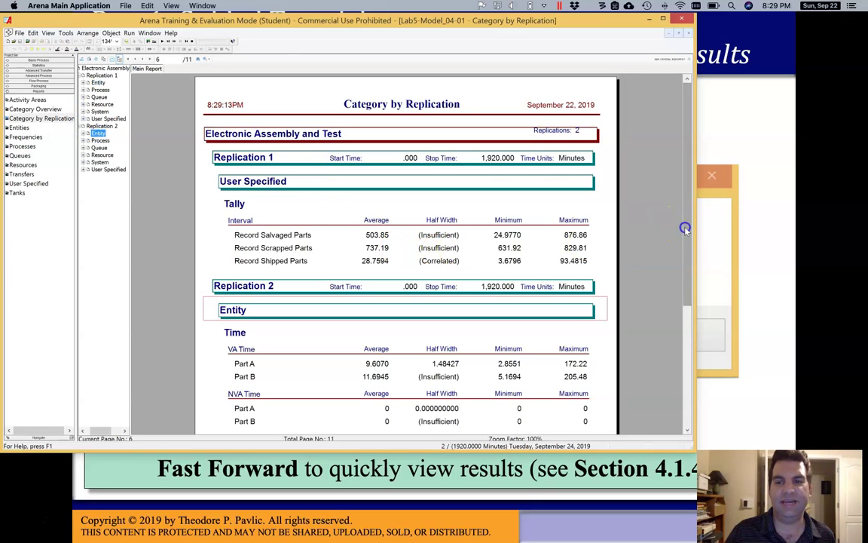
left_click_drag(682, 227, 682, 397)
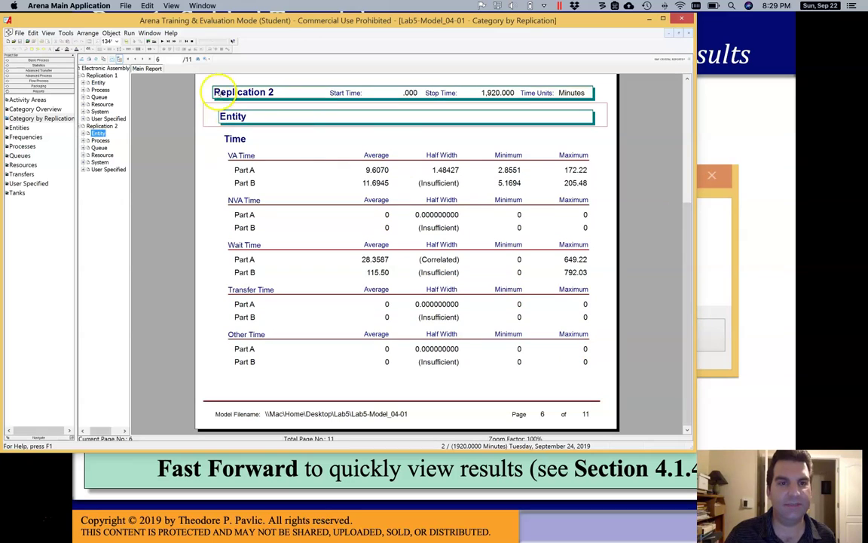
left_click(143, 60)
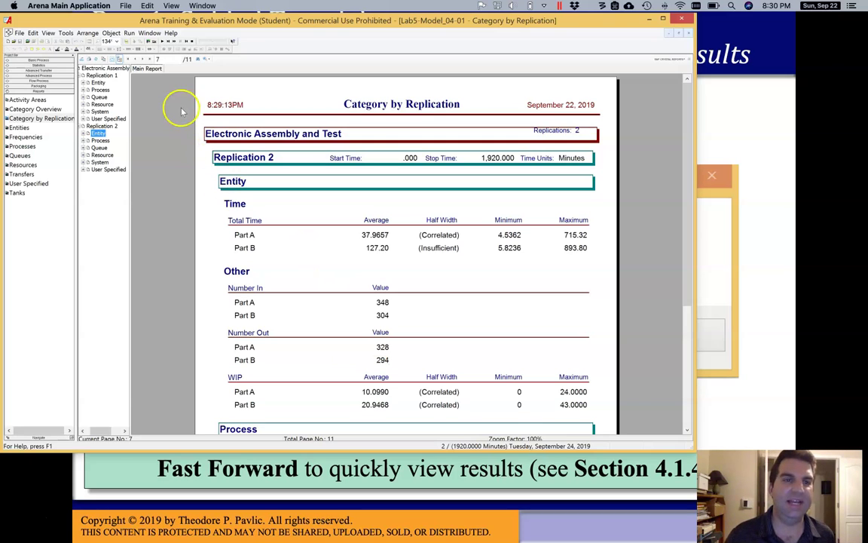
Open the Category Overview report and examine its Entity section across all replications.
left_click(36, 109)
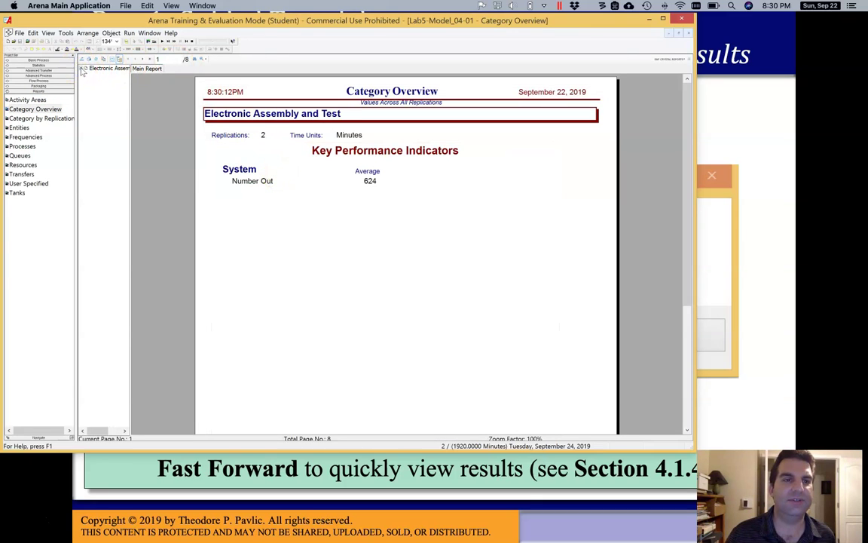
left_click(83, 69)
left_click(100, 75)
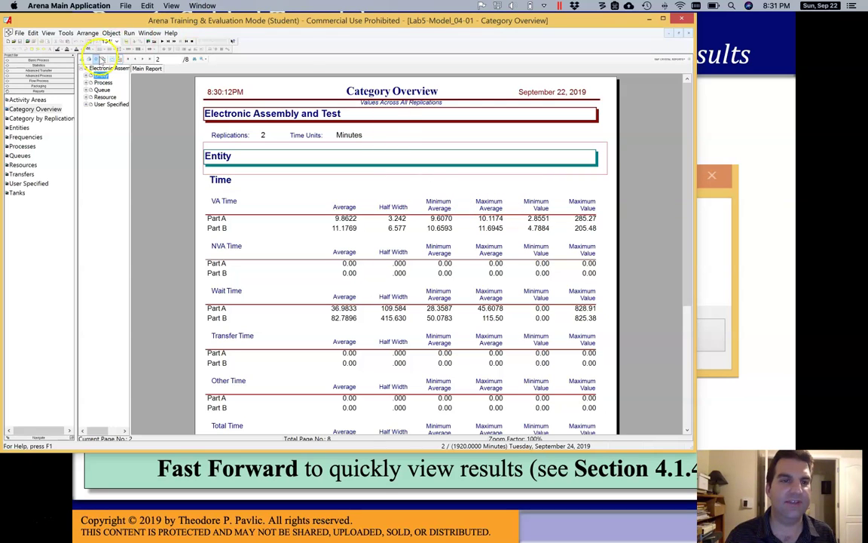
Reopen the Category by Replication report and compare the Entity sections of Replication 1 and Replication 2.
left_click(39, 118)
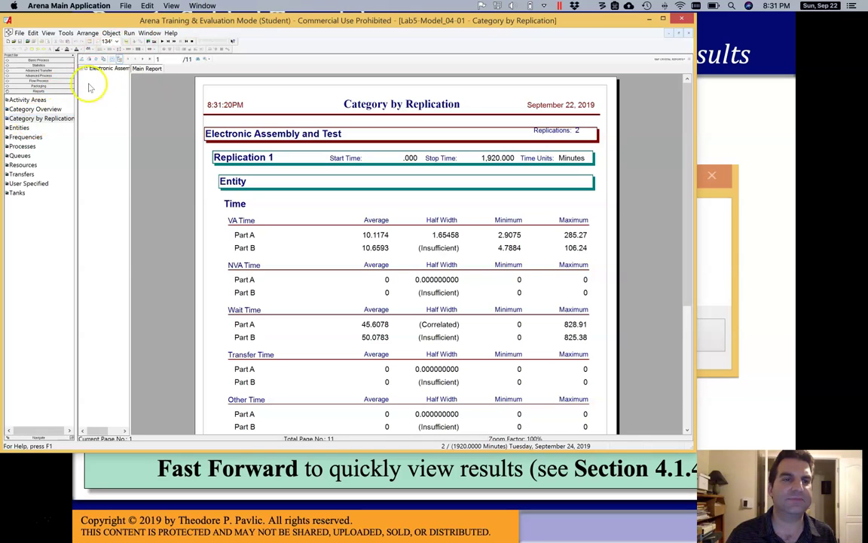
left_click(85, 68)
left_click(107, 76)
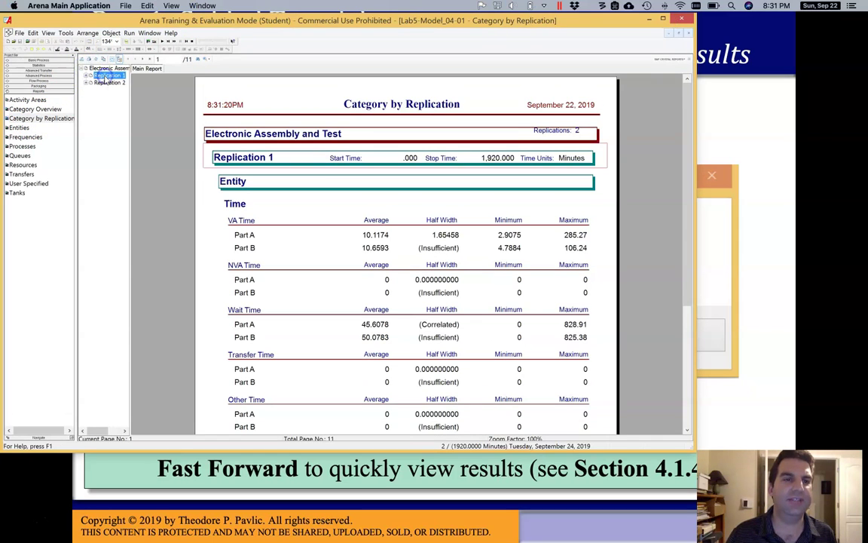
left_click(90, 75)
left_click(106, 83)
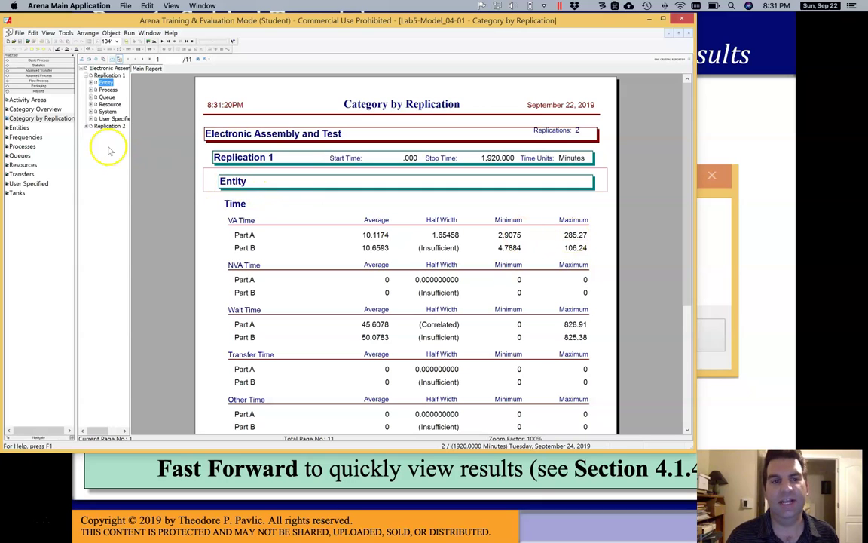
left_click(90, 126)
left_click(106, 126)
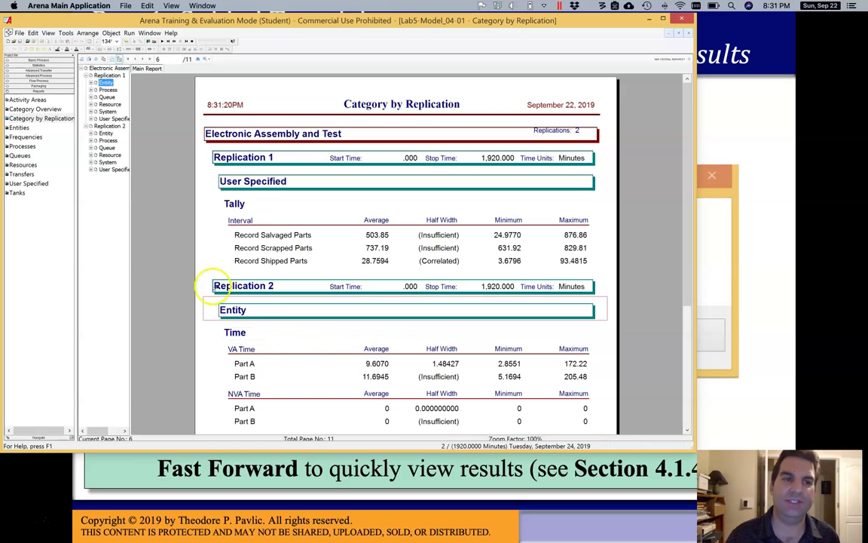
Reopen the Category Overview report and examine its Entity section across all replications.
left_click(46, 109)
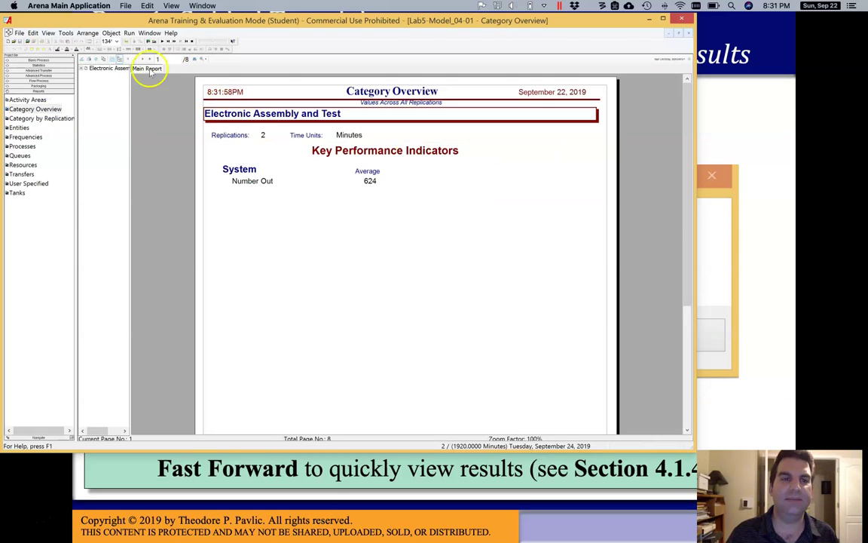
left_click(85, 68)
left_click(102, 76)
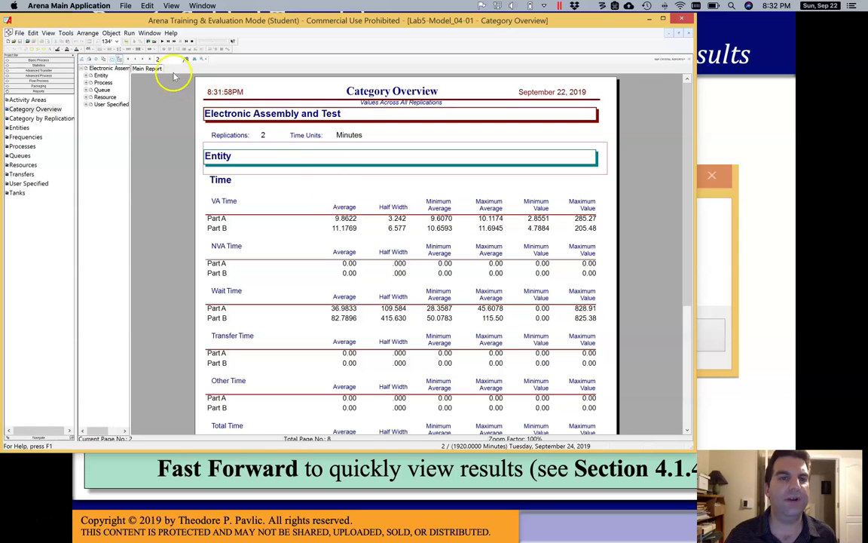
Return to the model window, end the simulation run, and set the number of replications to 1 in the run setup.
left_click(152, 33)
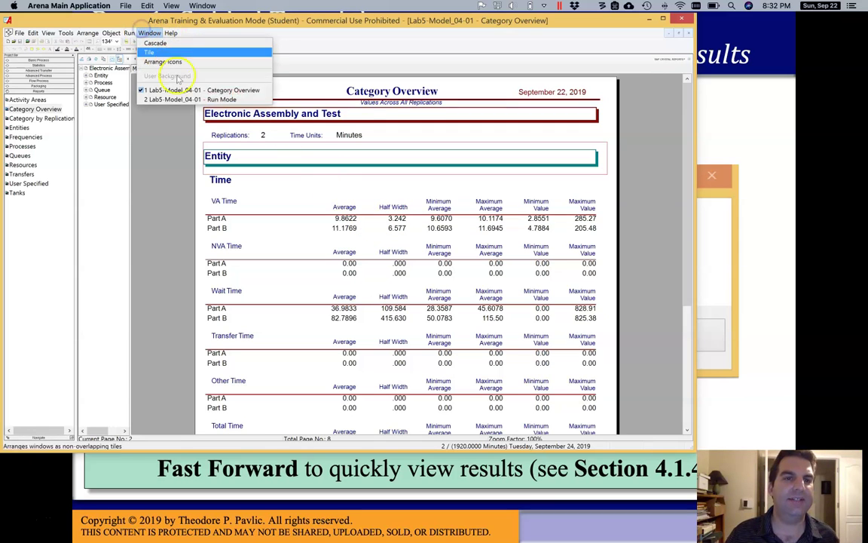
left_click(181, 100)
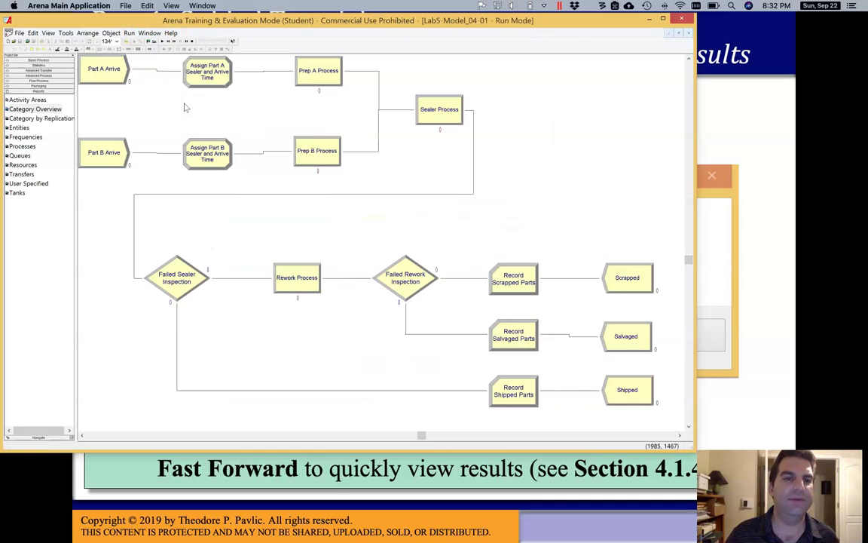
left_click(189, 43)
left_click(187, 43)
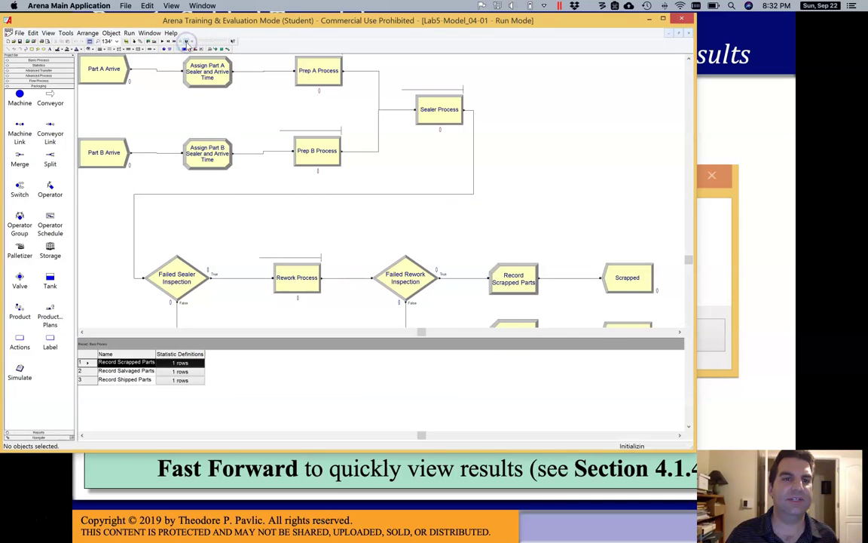
left_click(129, 33)
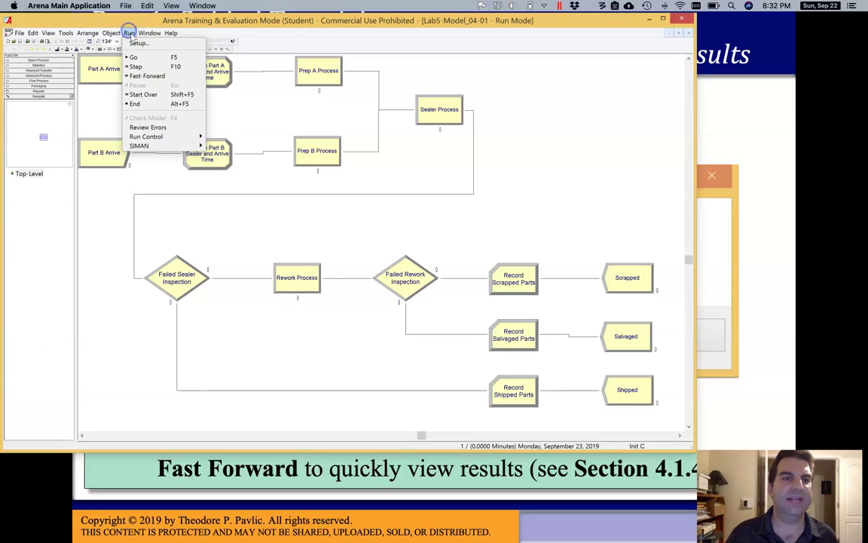
left_click(140, 43)
type("1")
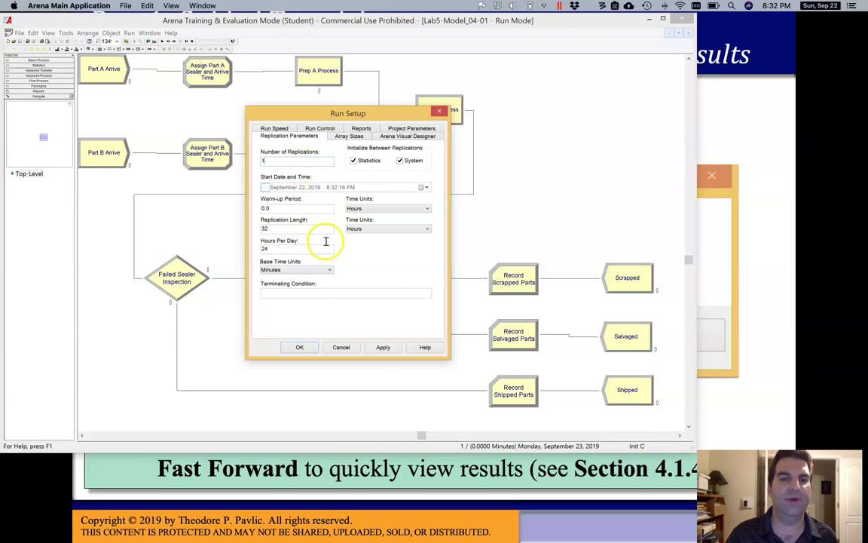
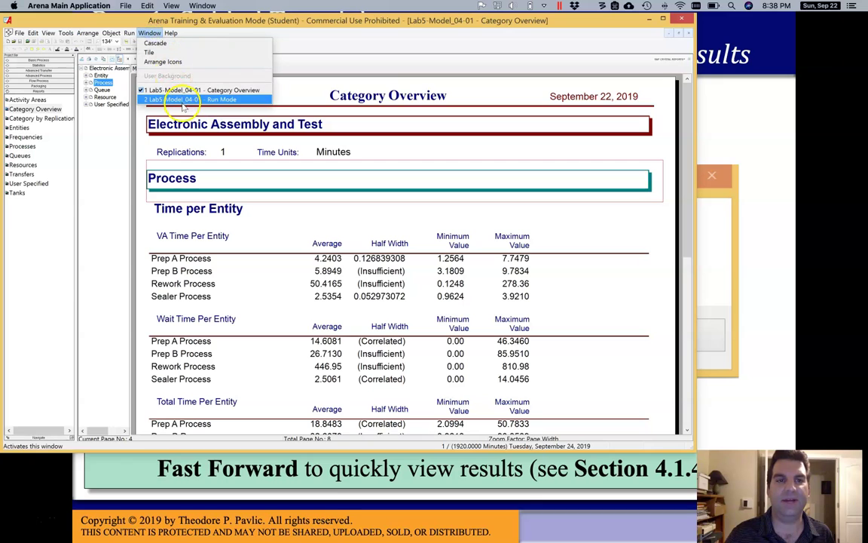
Review the process modules in the model flowchart, including Sealer Process, and return to the Category Overview report.
left_click(185, 100)
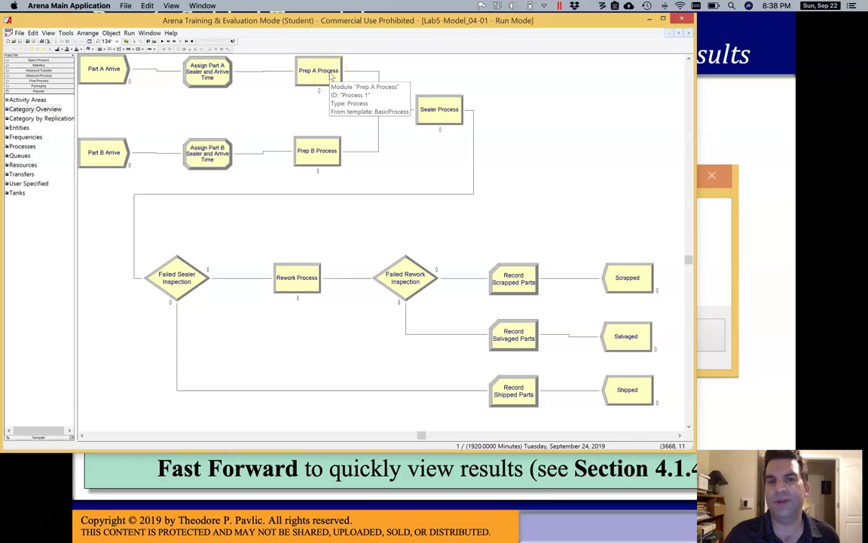
left_click(440, 112)
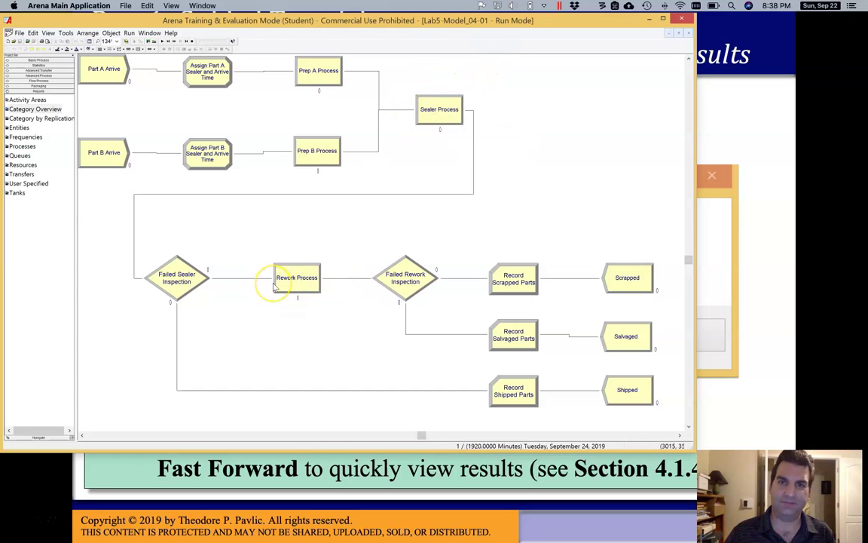
left_click(149, 34)
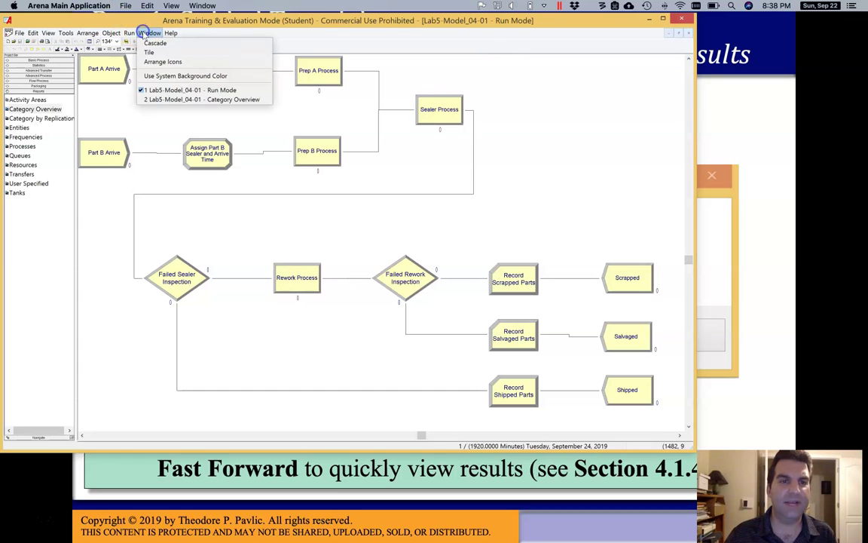
left_click(190, 99)
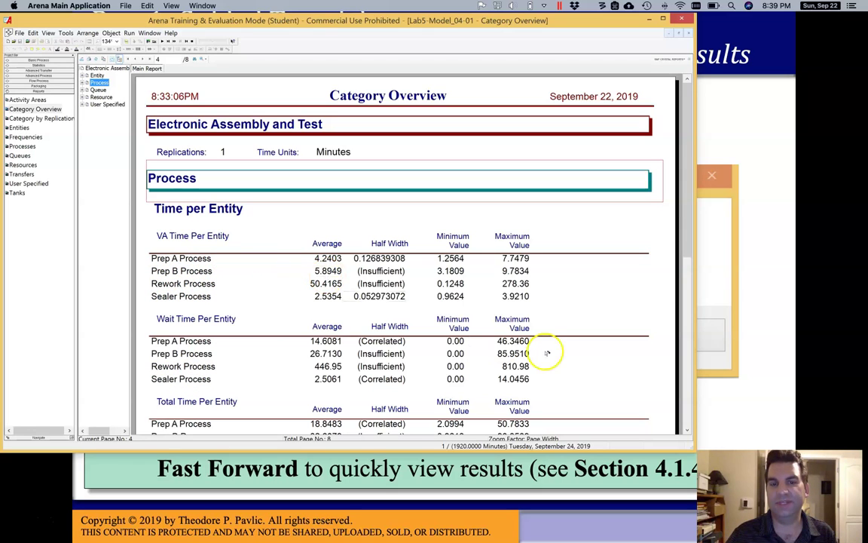
Examine the time-per-entity tables in the Process section and the tally table in the User Specified section.
left_click_drag(687, 224, 686, 280)
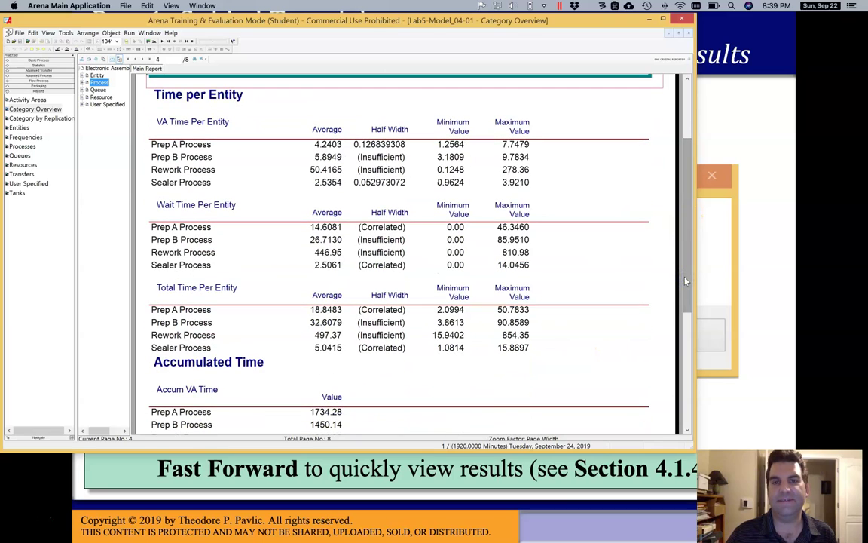
left_click(109, 104)
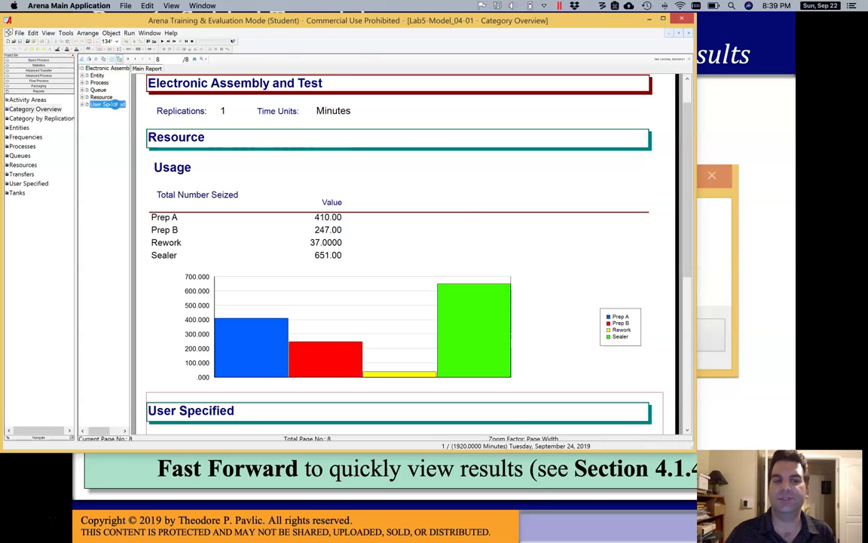
left_click_drag(687, 247, 688, 345)
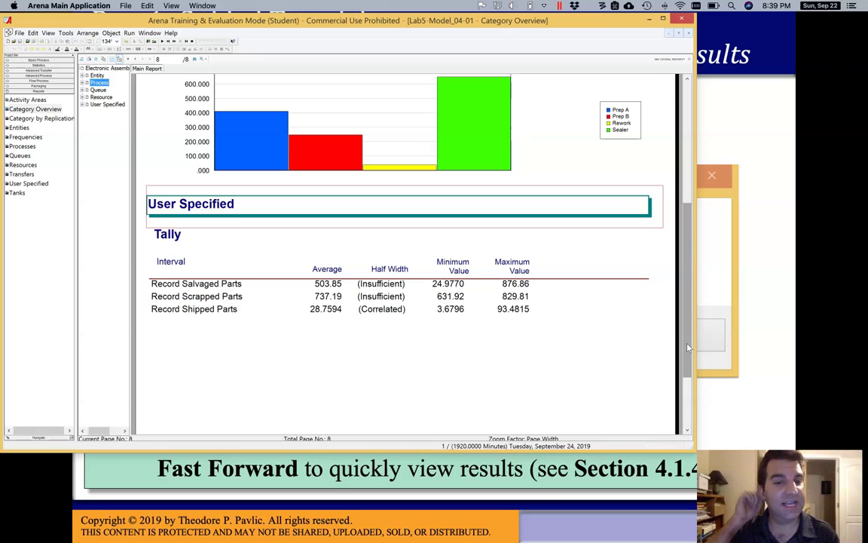
left_click_drag(687, 347, 687, 347)
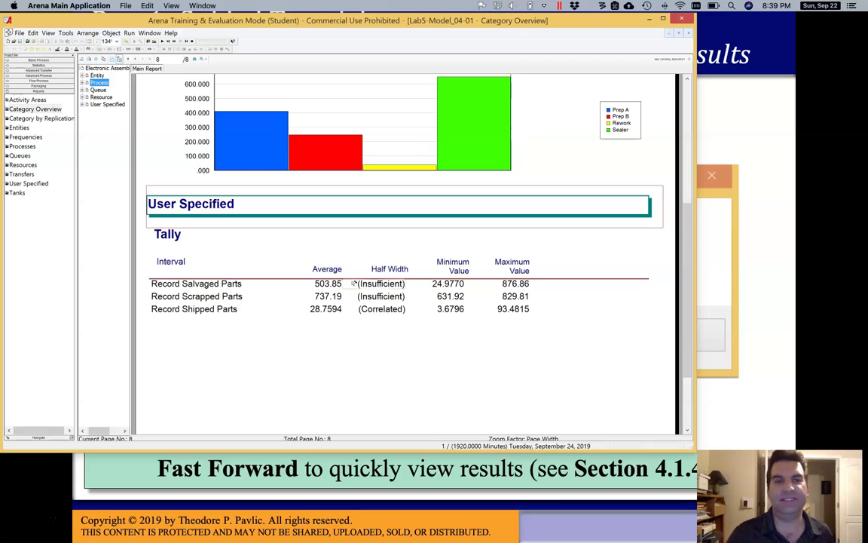
Inspect the statistic definition of the Record Scrapped Parts module in the model window and close it unchanged.
left_click(149, 33)
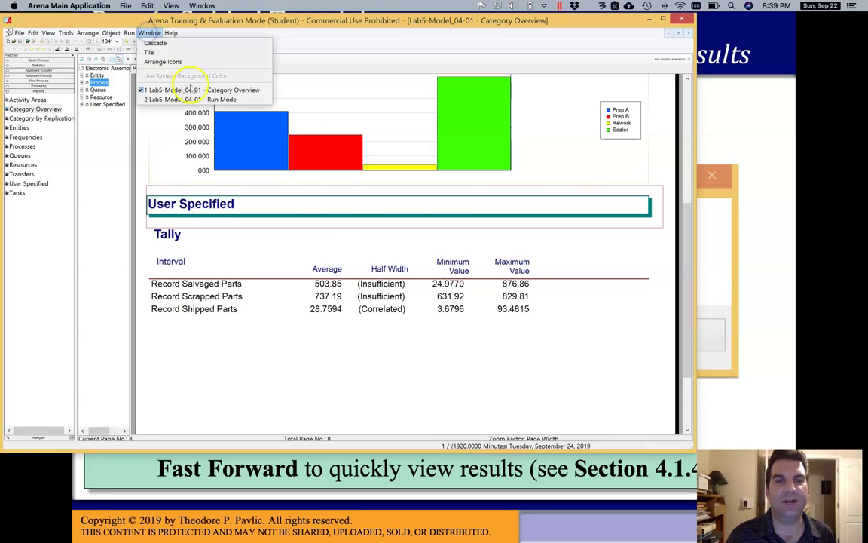
left_click(188, 98)
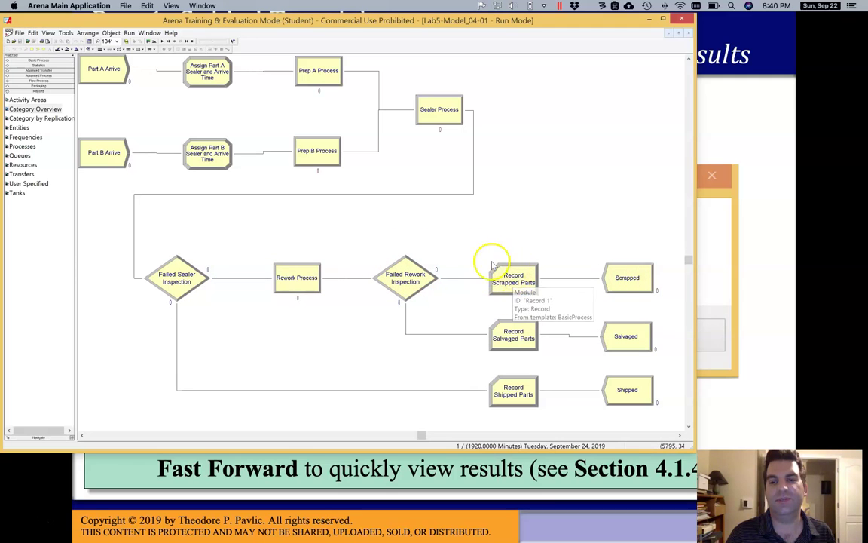
double_click(517, 282)
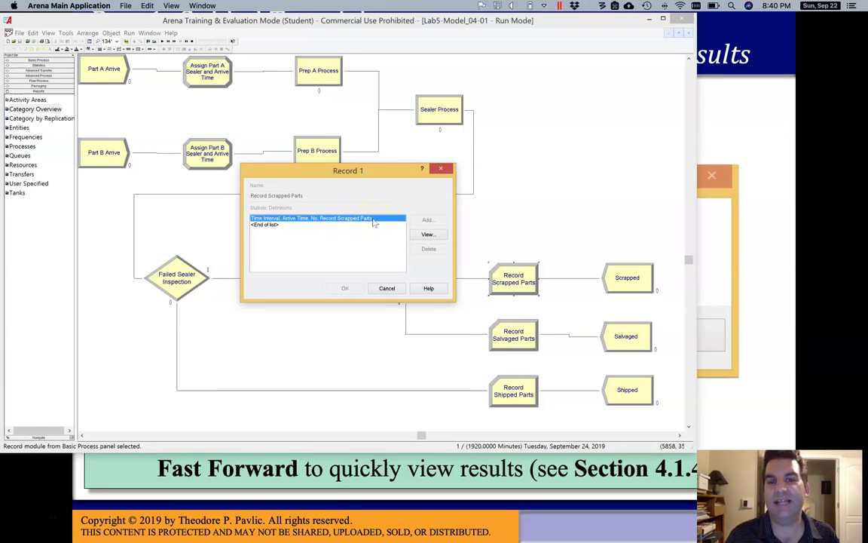
left_click(428, 235)
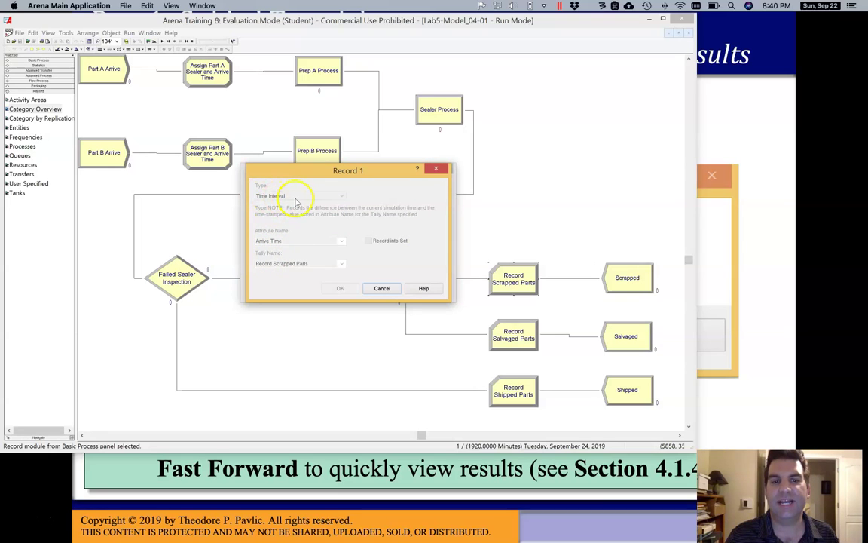
left_click(390, 288)
left_click(386, 289)
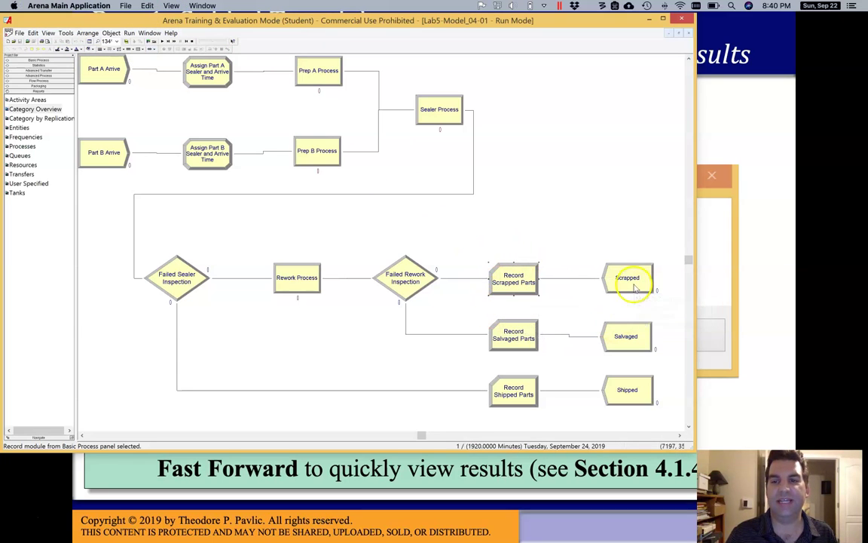
Switch back from the model window to the User Specified tally in the Category Overview report.
left_click(149, 33)
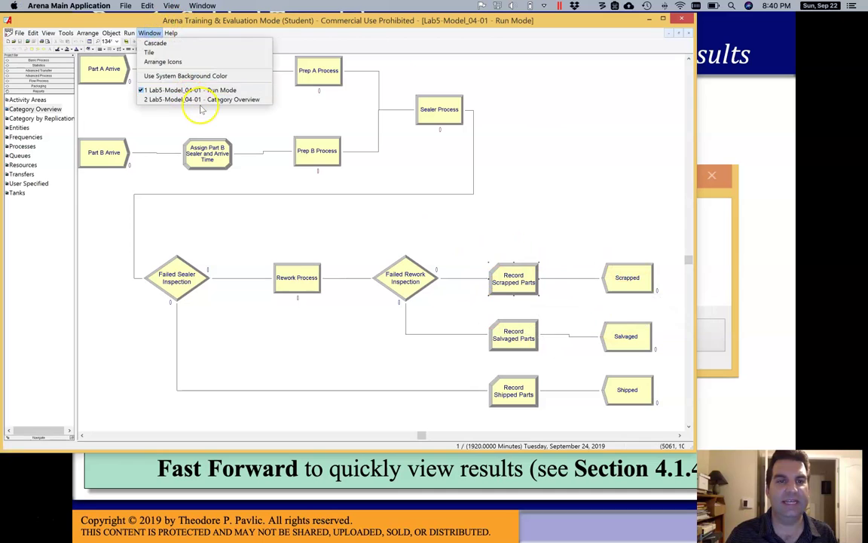
left_click(199, 104)
left_click(149, 33)
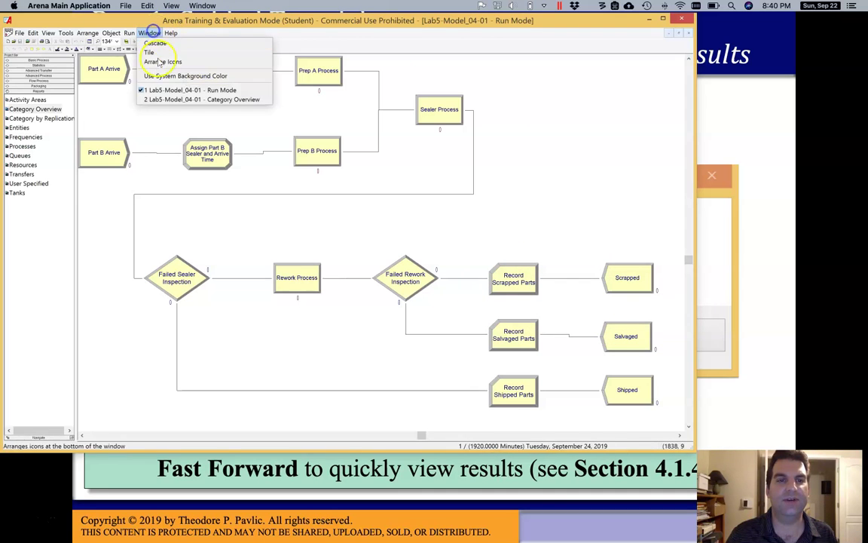
left_click(165, 101)
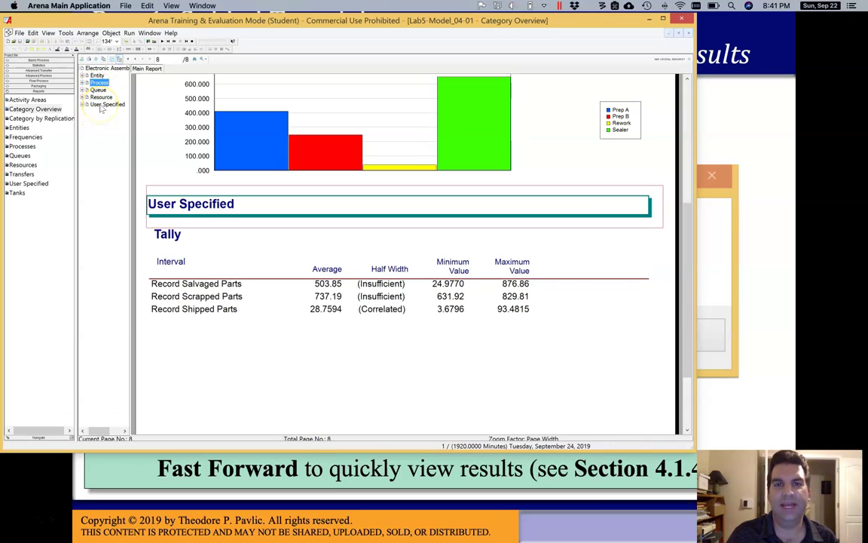
Review the Entities, Queues, Resources, Processes and User Specified reports, and return to the Entities report.
left_click(18, 127)
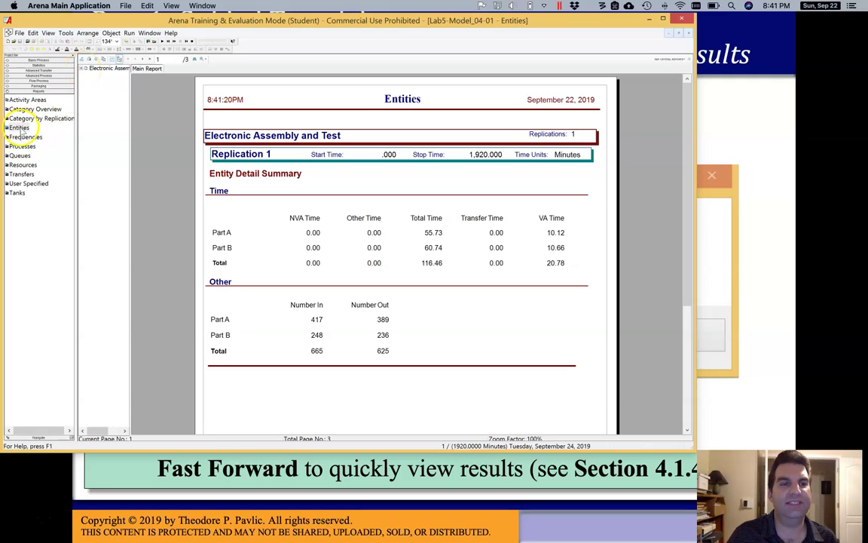
left_click(19, 155)
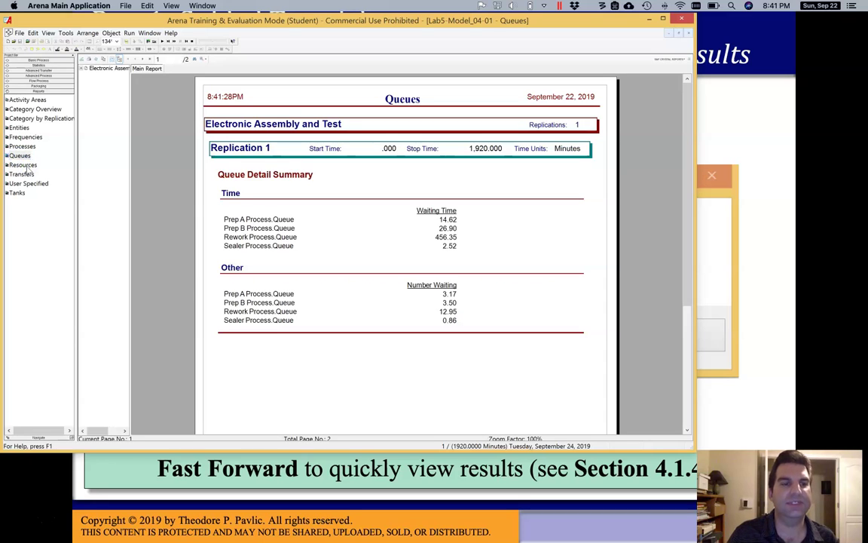
left_click(23, 165)
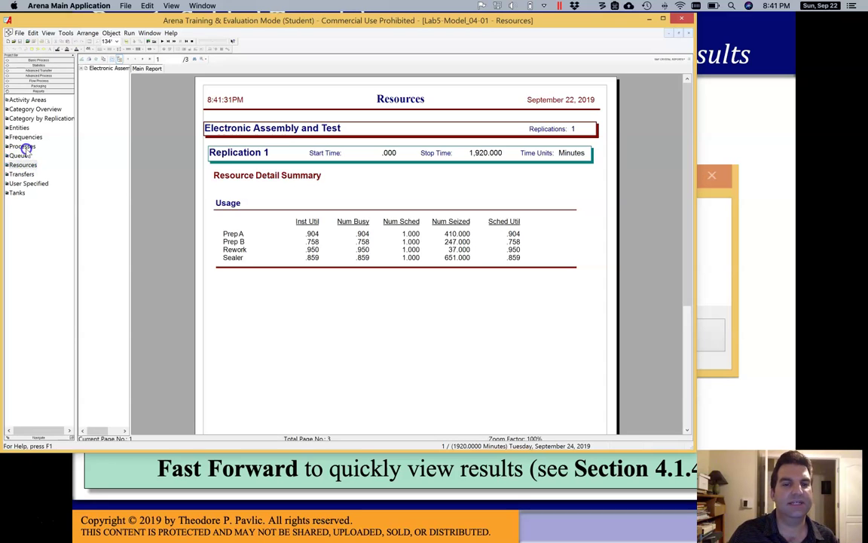
left_click(24, 147)
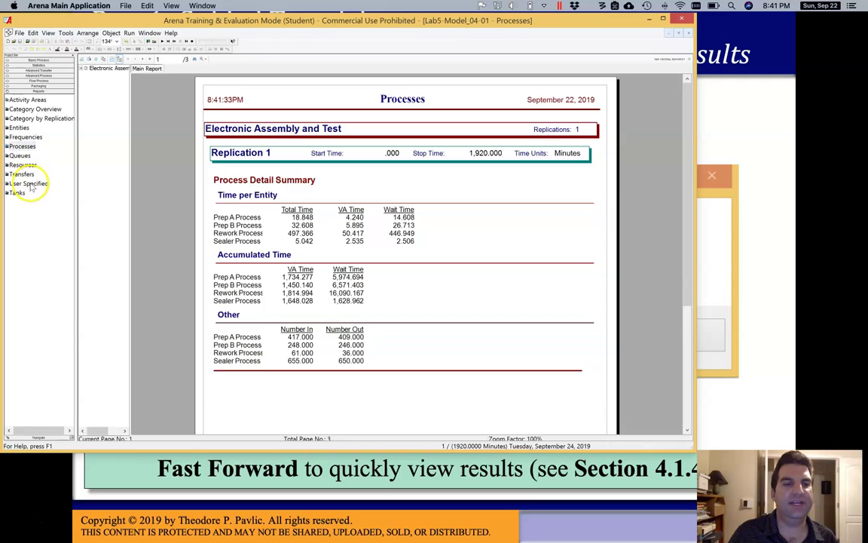
left_click(29, 184)
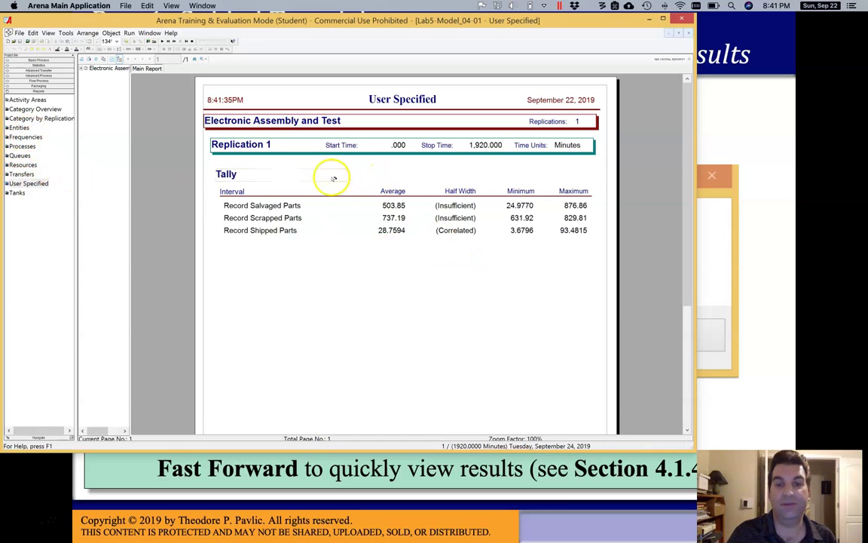
left_click(18, 128)
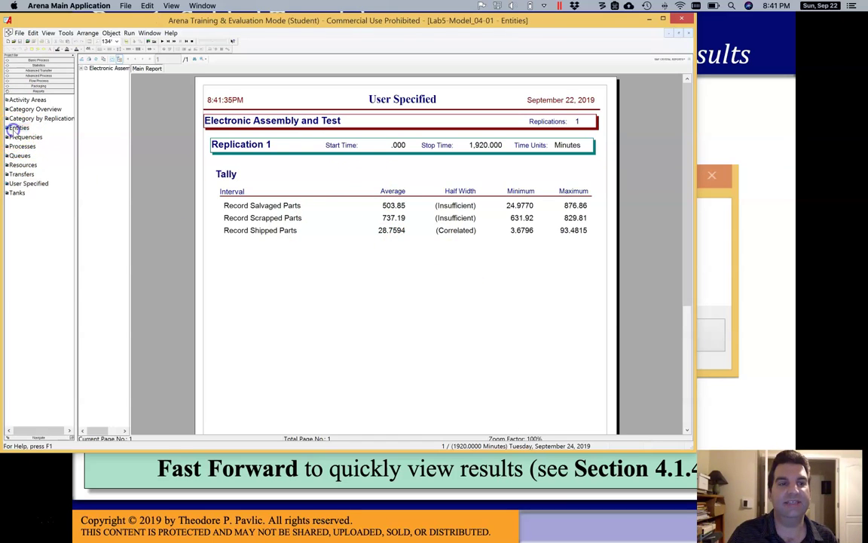